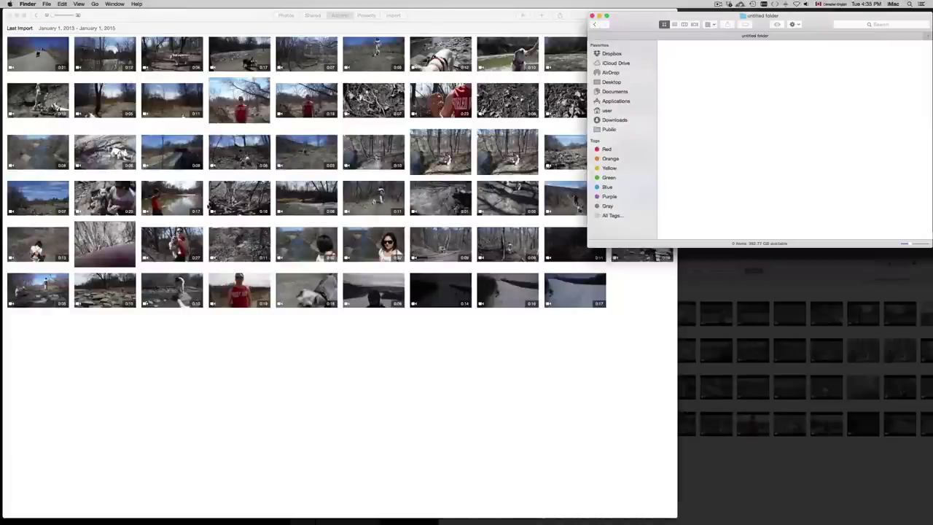
Bring the Photos window with the 59-clip Last Import album in front of the Finder window
click(347, 369)
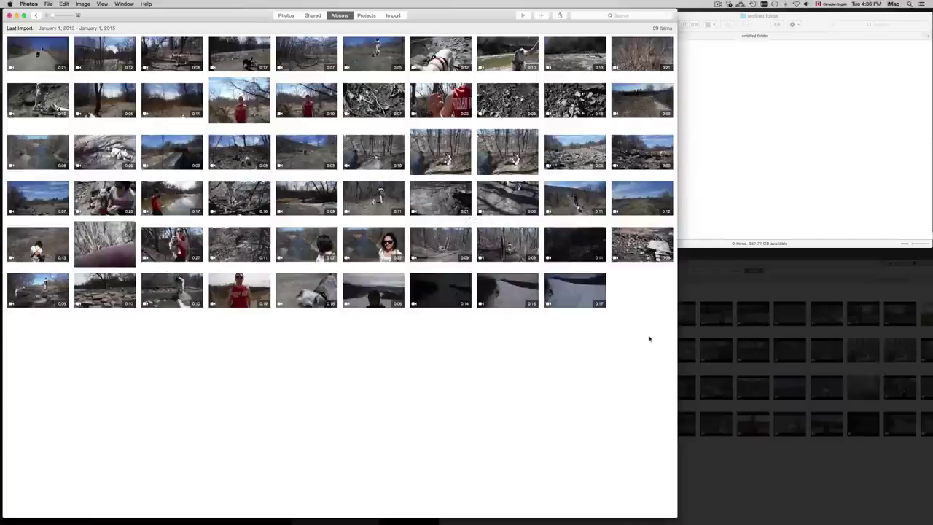
Marquee-select all 59 video thumbnails and drag them onto the empty untitled Finder folder
drag(649, 336, 24, 45)
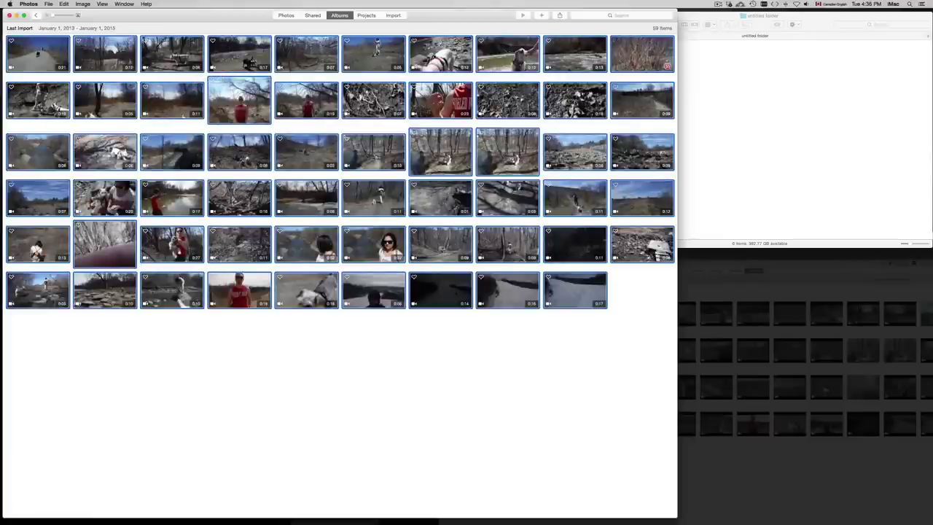
drag(633, 53, 685, 75)
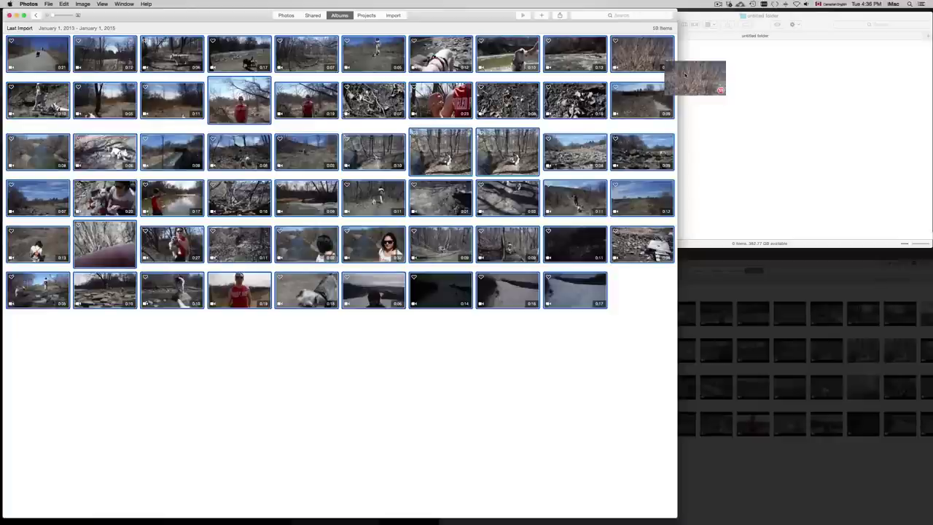
mouse_move(685, 75)
mouse_down()
mouse_move(754, 96)
mouse_move(715, 82)
mouse_up()
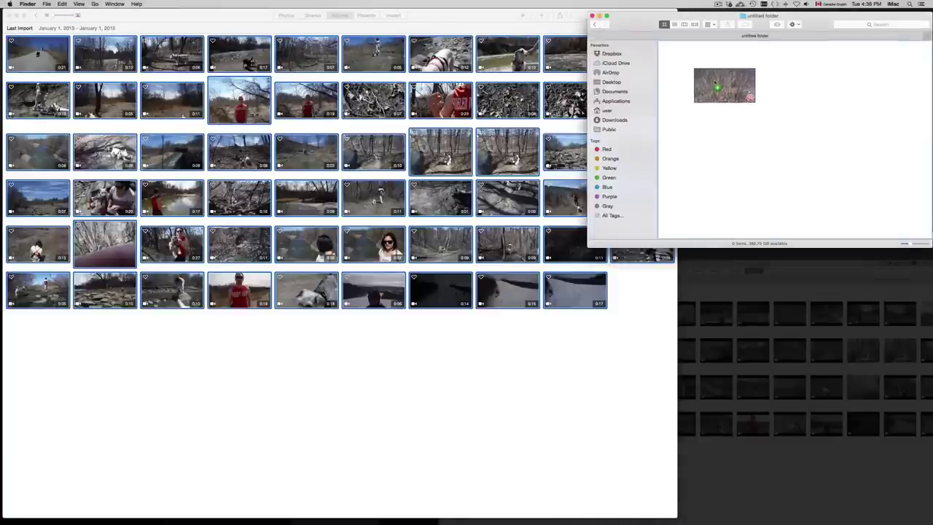
drag(714, 82, 714, 82)
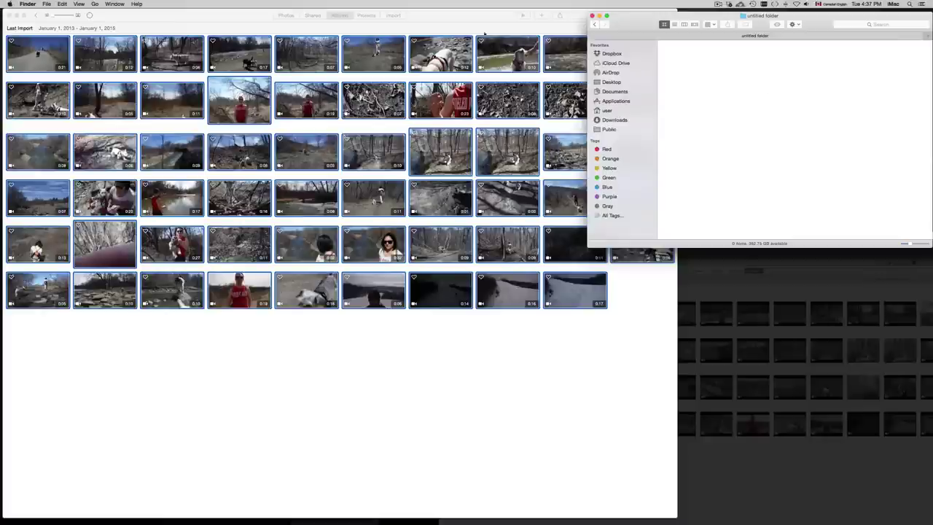
After the export starts, bring Photos back in front with all 59 clips still selected
click(449, 18)
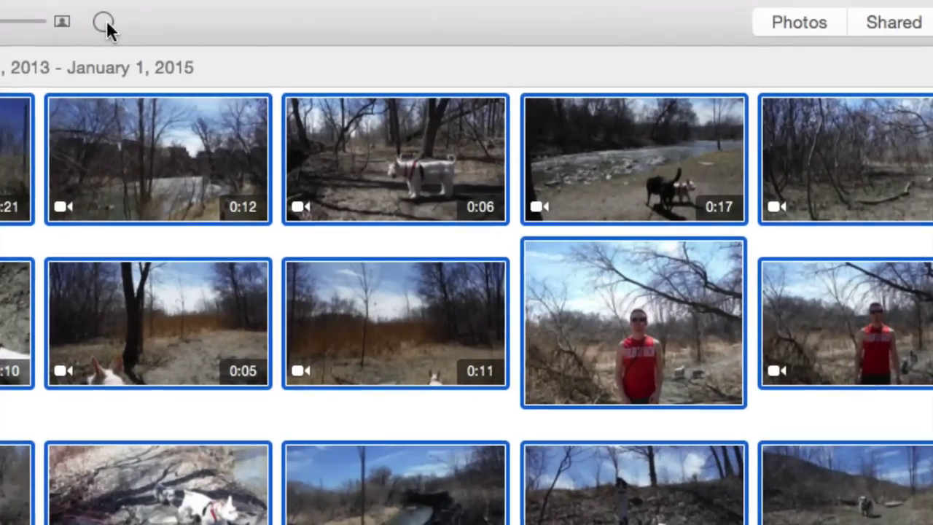
Check Photos' export progress at 1 of 59, then bring the empty Finder folder forward
click(104, 21)
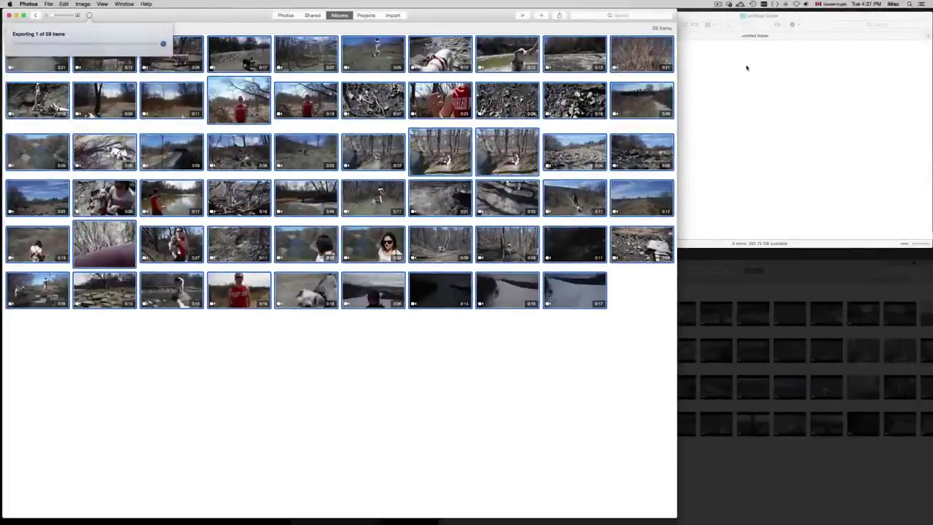
click(746, 67)
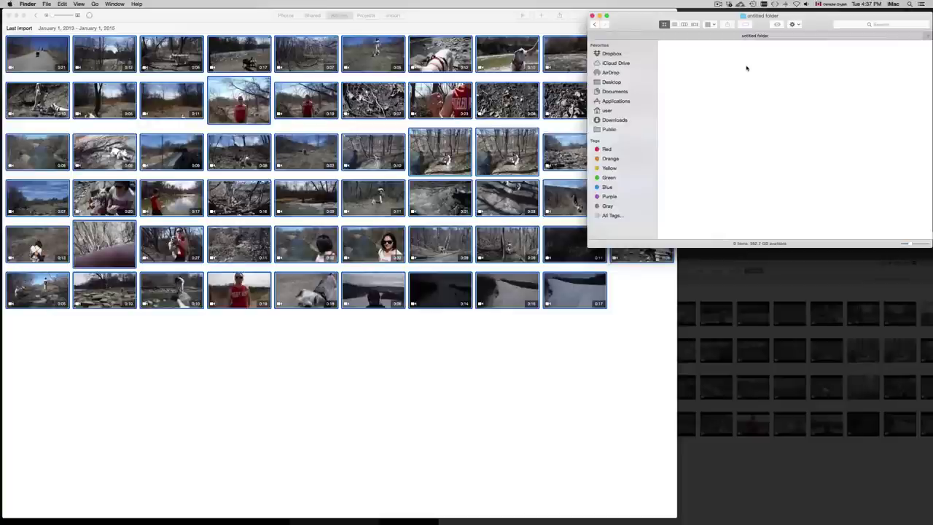
Move the Finder window aside and reopen 'untitled folder' from the Dog park folder
mouse_move(653, 26)
mouse_down()
mouse_move(480, 69)
mouse_move(649, 26)
mouse_up()
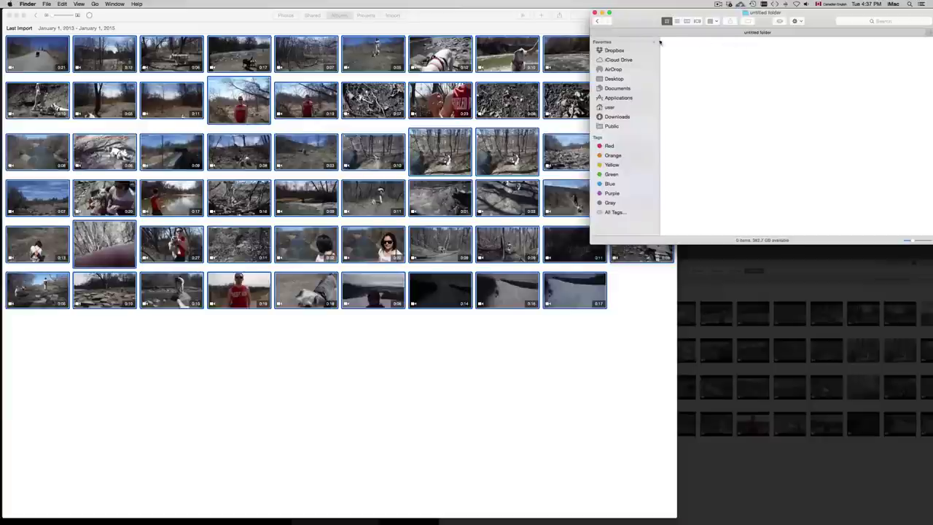
click(597, 22)
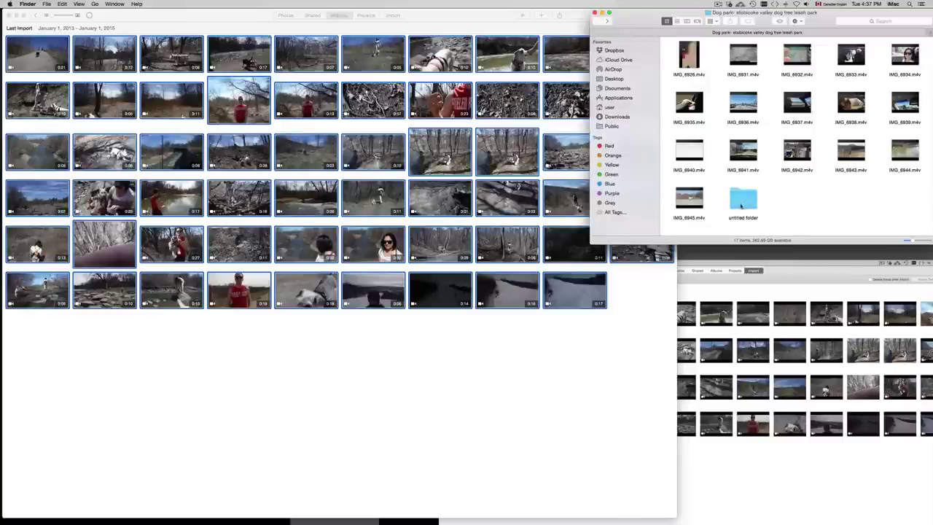
click(583, 343)
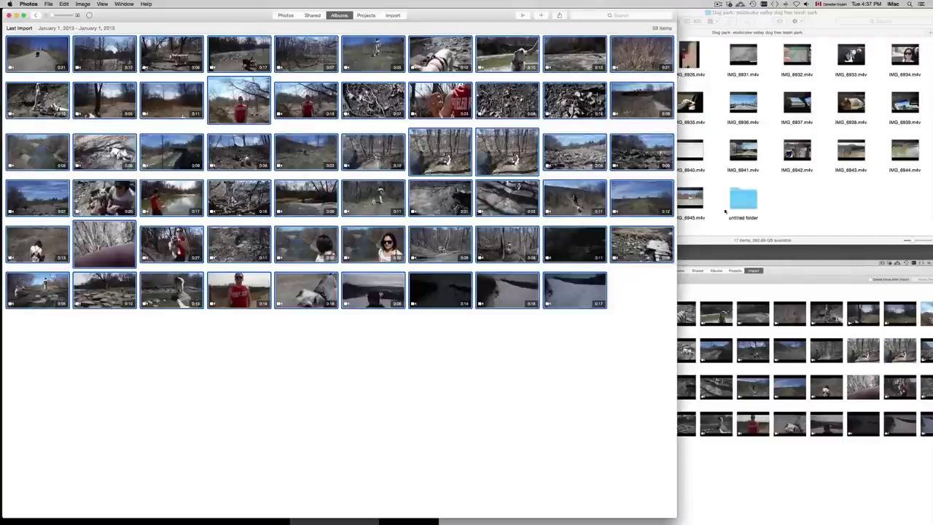
click(791, 194)
double_click(747, 203)
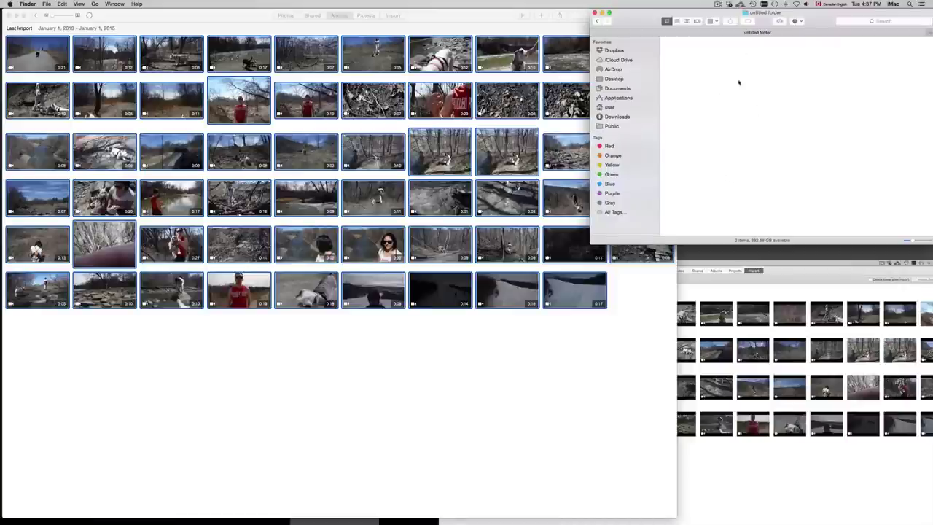
Bring Photos forward and show its export popover, still at 1 of 59 items
click(441, 25)
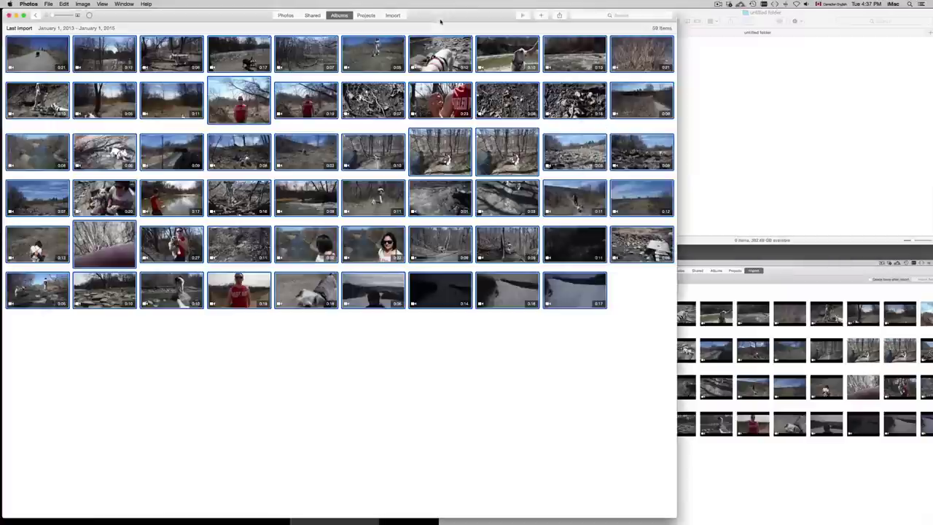
click(89, 15)
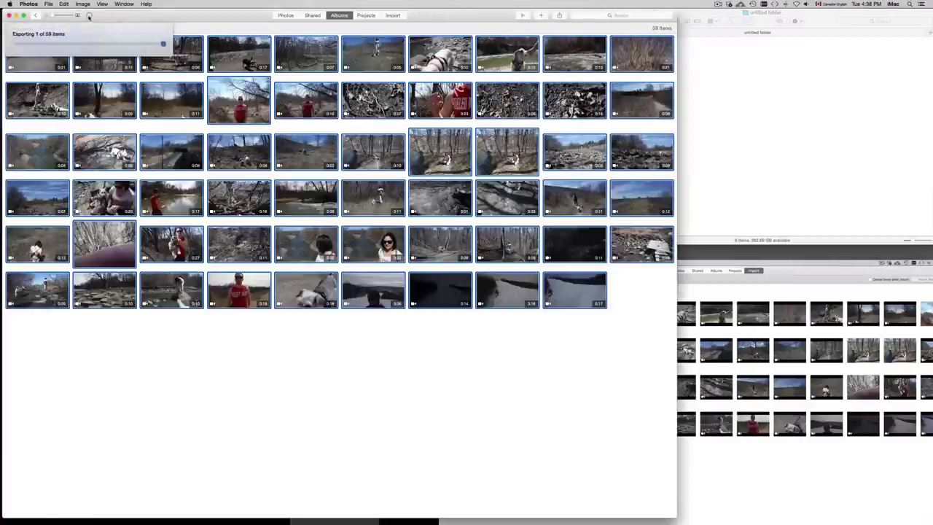